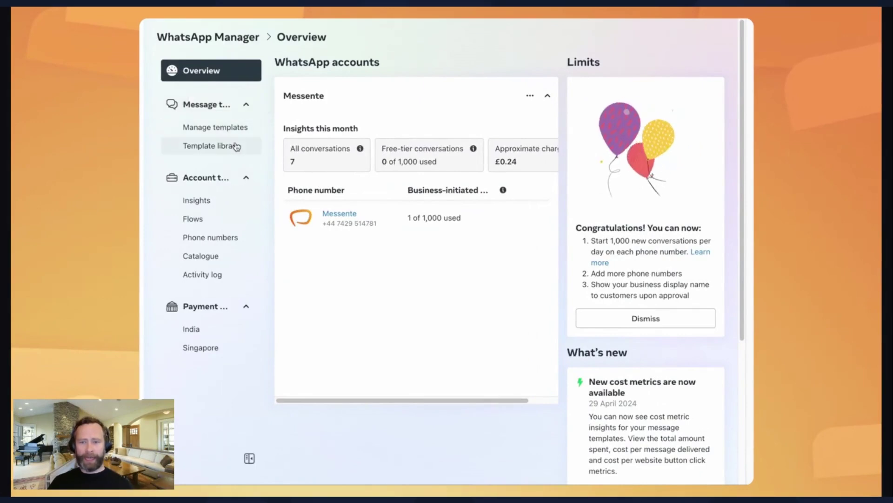
Filter the template library to Authentication templates and start from verify_transaction_3
left_click(233, 143)
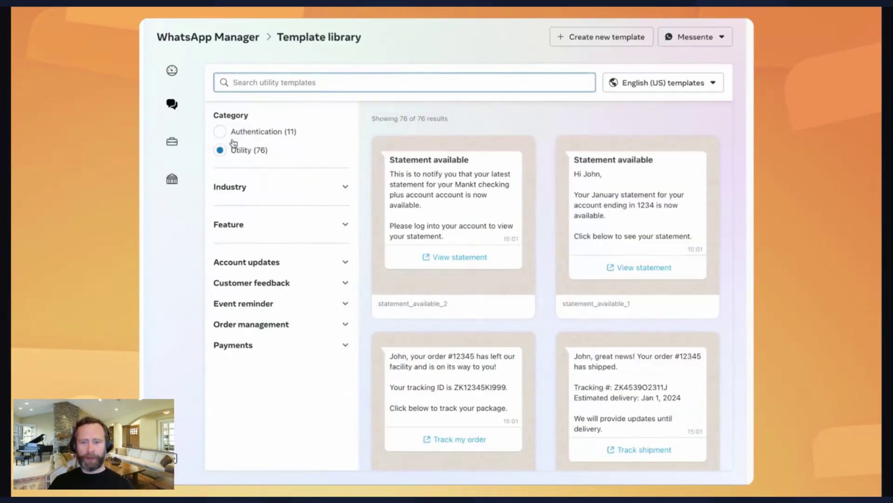
scroll(369, 154, "down", 1)
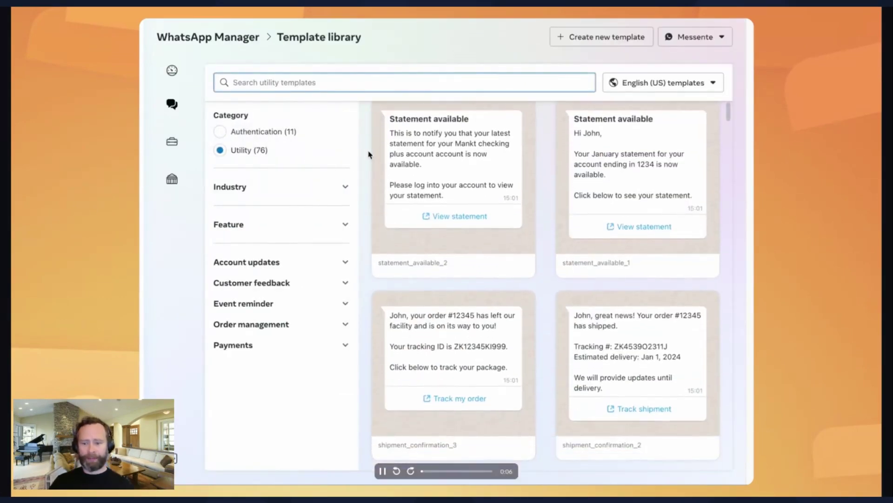
left_click(260, 132)
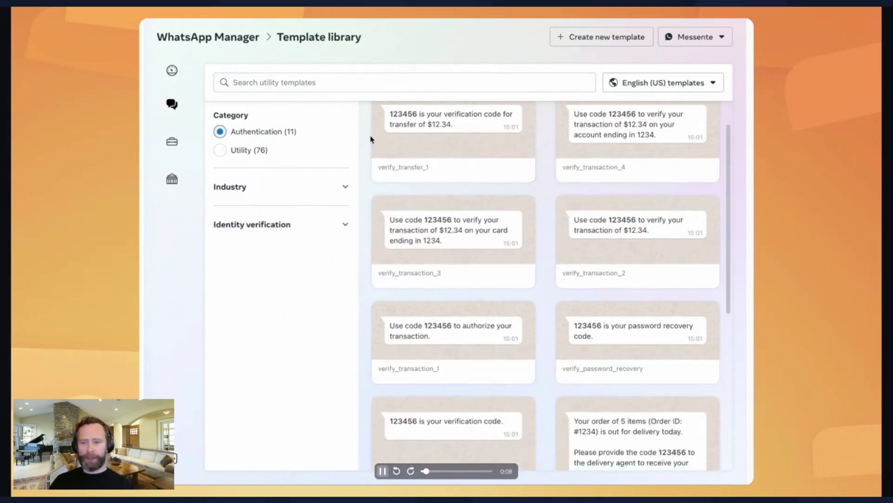
scroll(371, 139, "down", 1)
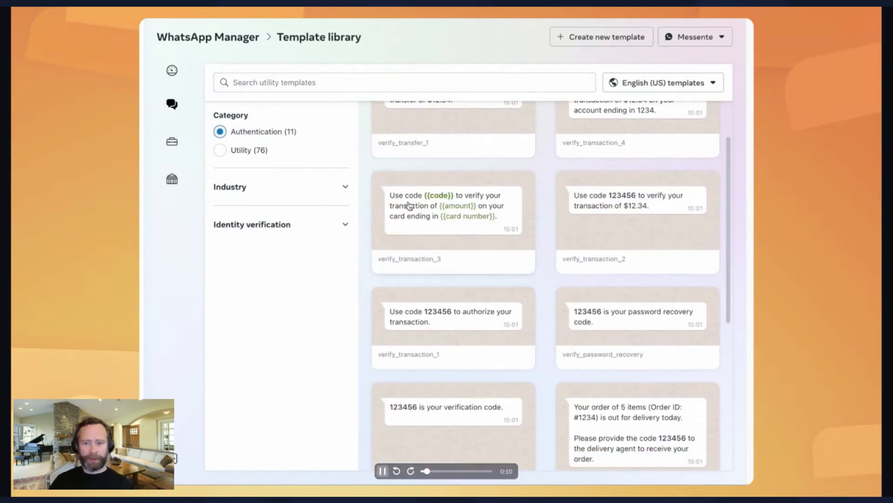
left_click(399, 218)
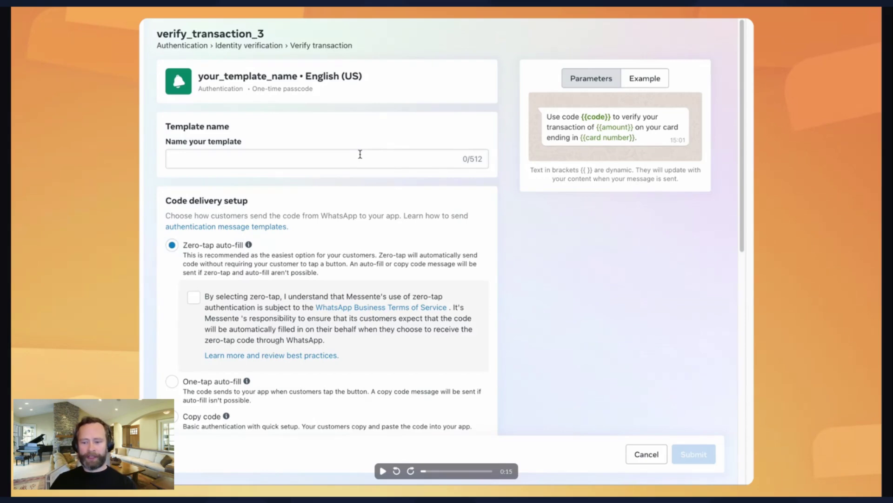
Resume the demo video showing the Authentication one-time passcode setup
key("space")
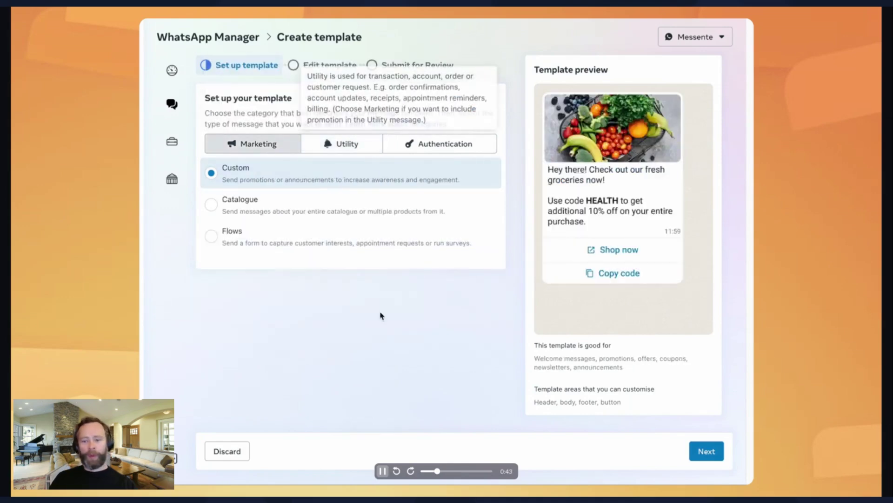
Pause the demo video at the custom Marketing template setup
key("space")
key("space")
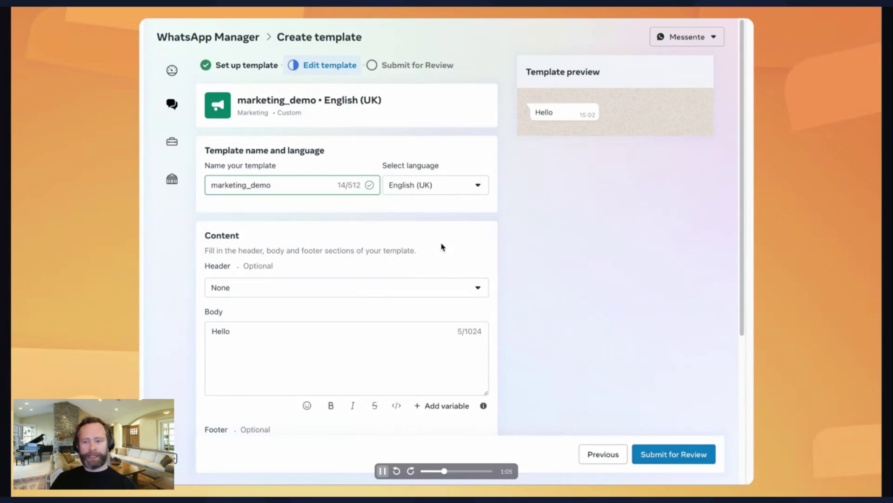
Step through the video naming marketing_demo and adding the Messente WA image.png header
key("space")
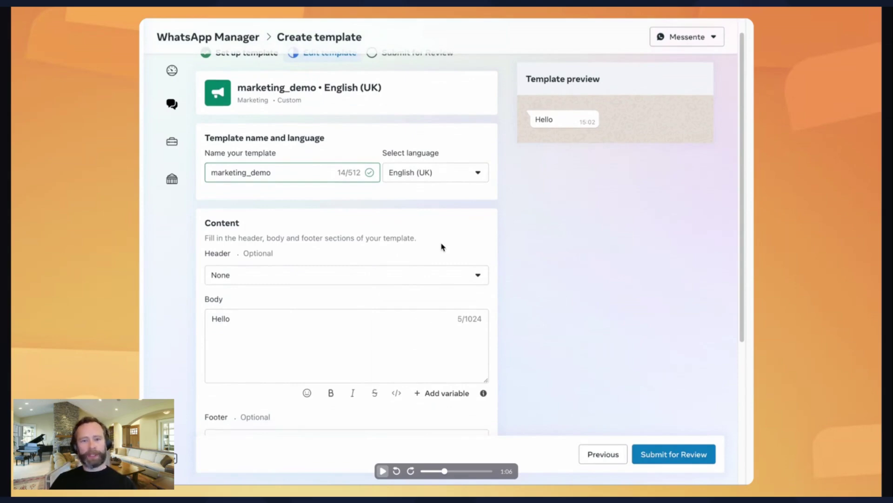
key("space")
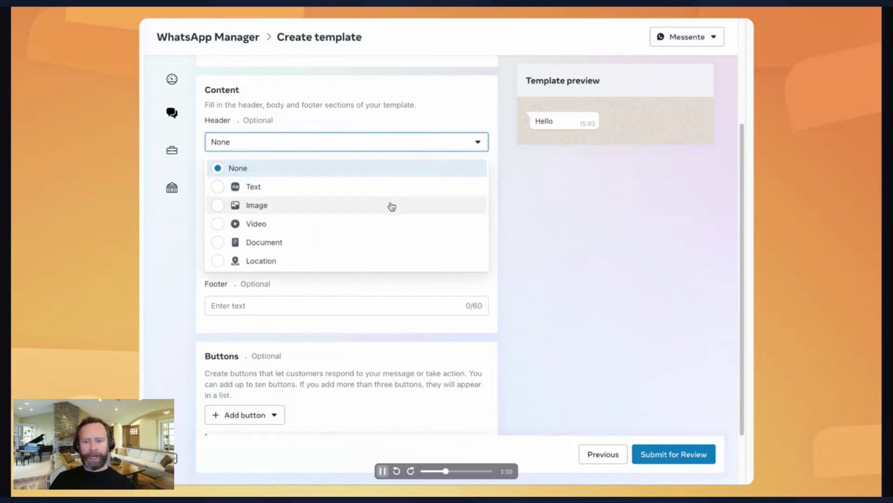
key("space")
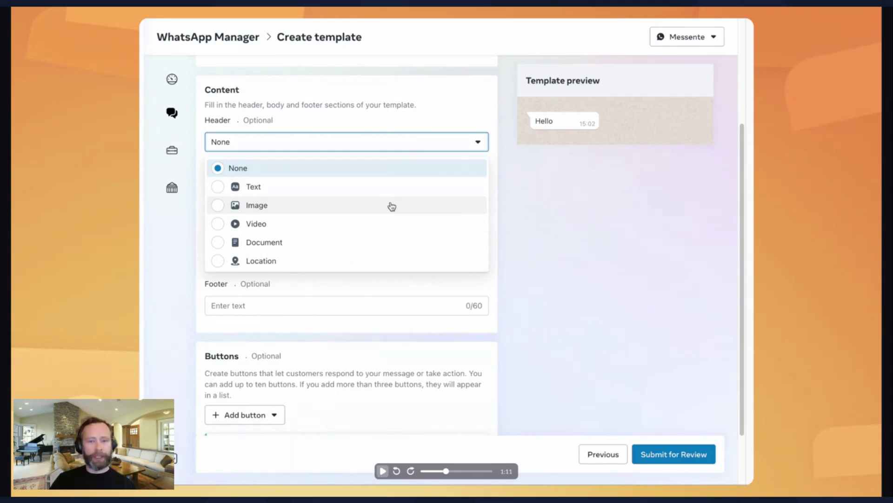
key("space")
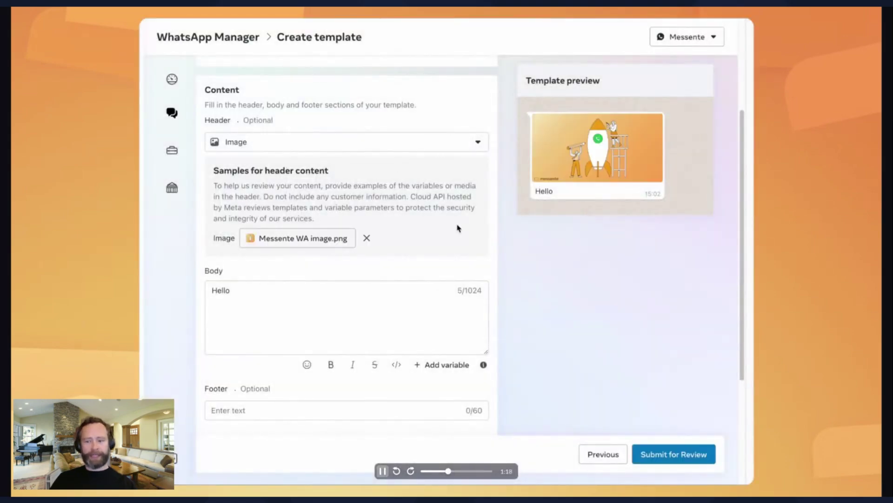
key("space")
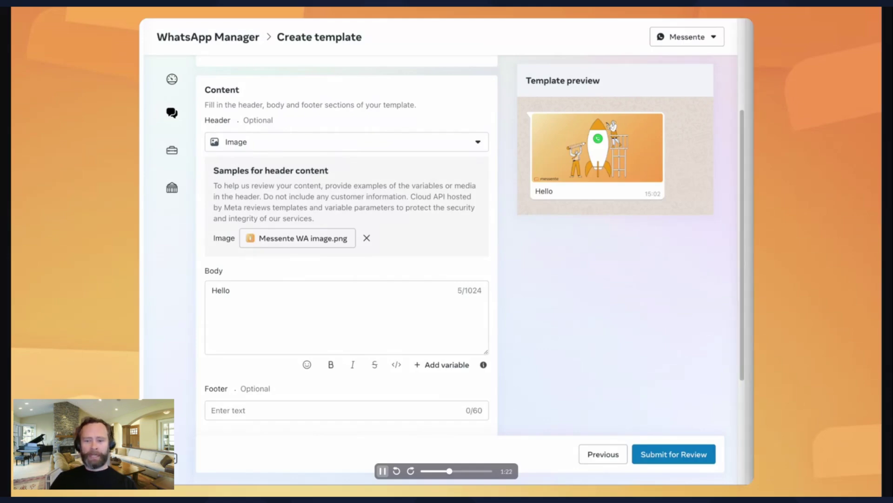
Replace the Hello body text with the pasted Messente promo message
left_click(247, 293)
key("ctrl+a")
key("ctrl+v")
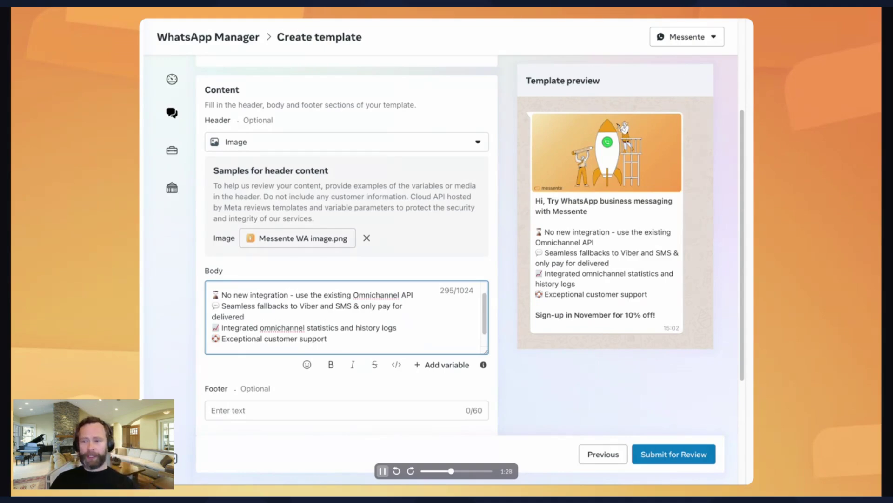
left_click(743, 245)
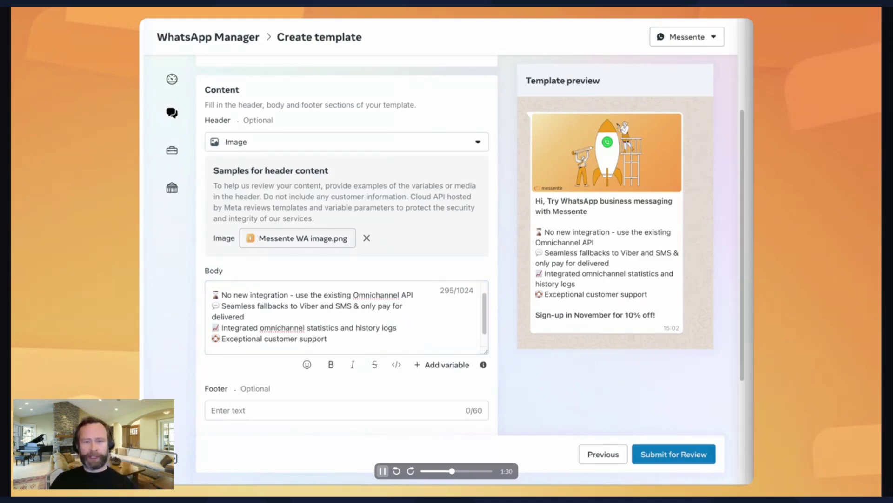
Add the footer 'When every message matters, we make sure they get delivered'
left_click(300, 411)
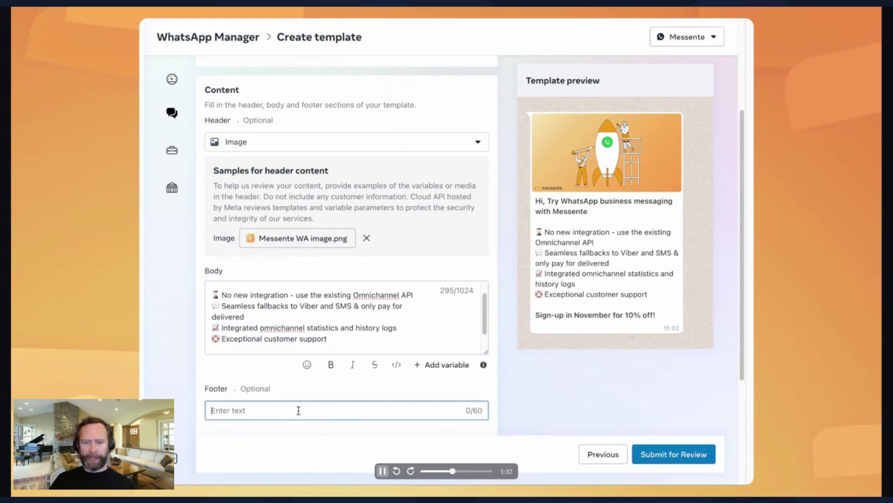
type("When every message matters, we make sure they get delivered")
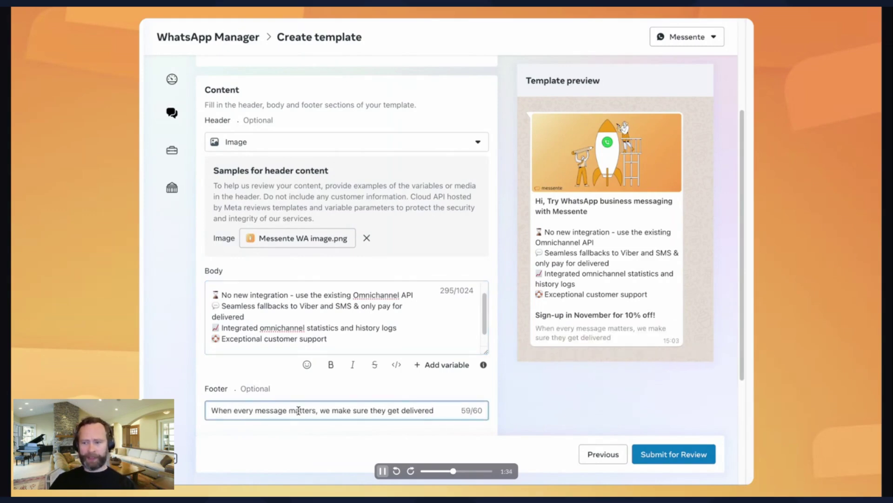
scroll(333, 393, "down", 2)
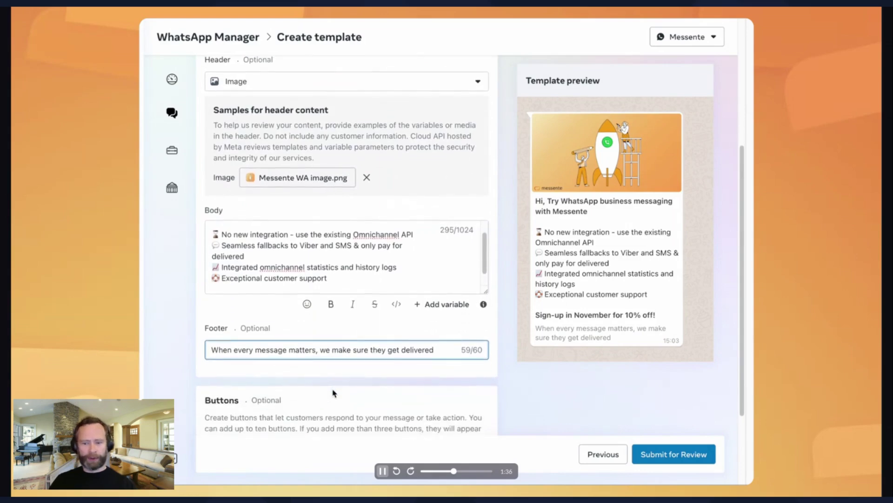
scroll(222, 237, "up", 1)
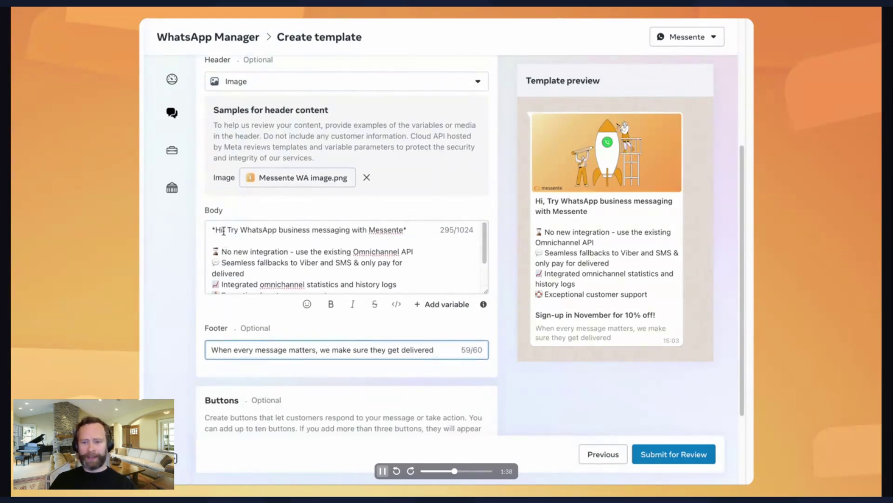
left_click(221, 232)
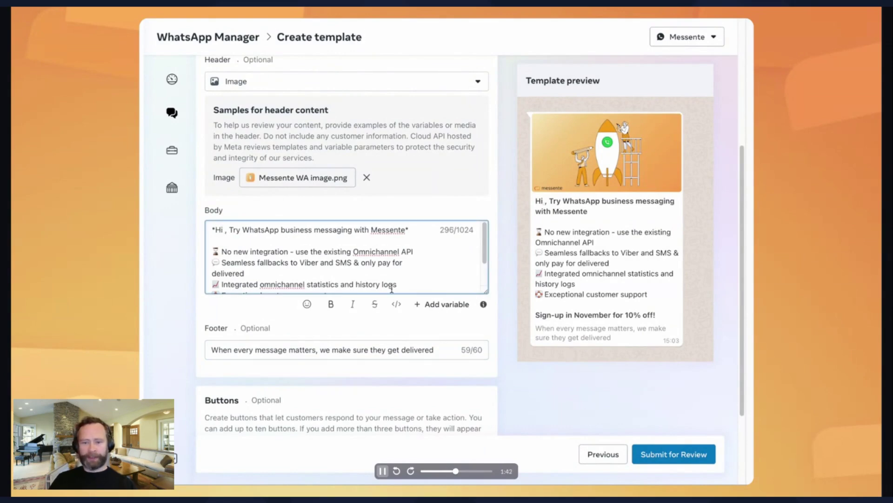
Place the {{1}} name variable right after 'Hi' with sample value Harry
left_click(432, 306)
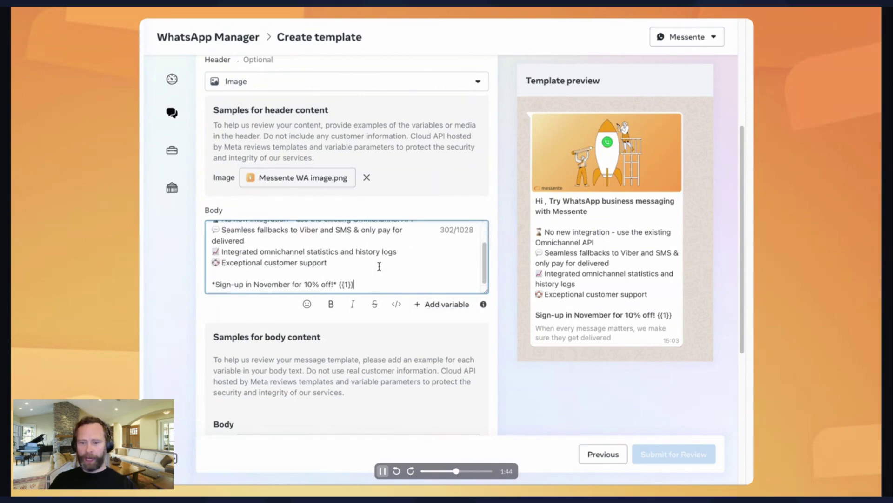
key("shift+Left")
key("shift+Left")
key("shift+Left")
key("shift+Left")
key("shift+Left")
key("ctrl+c")
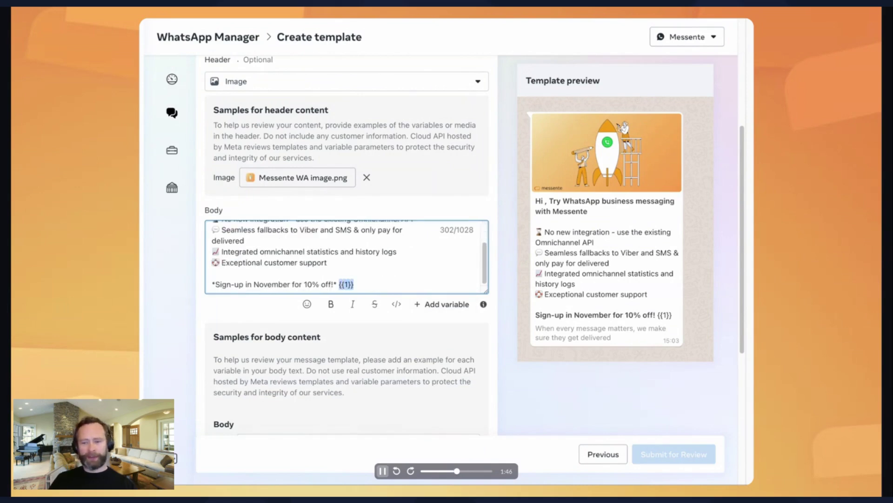
key("BackSpace")
key("ctrl+Home")
key("Right")
key("Right")
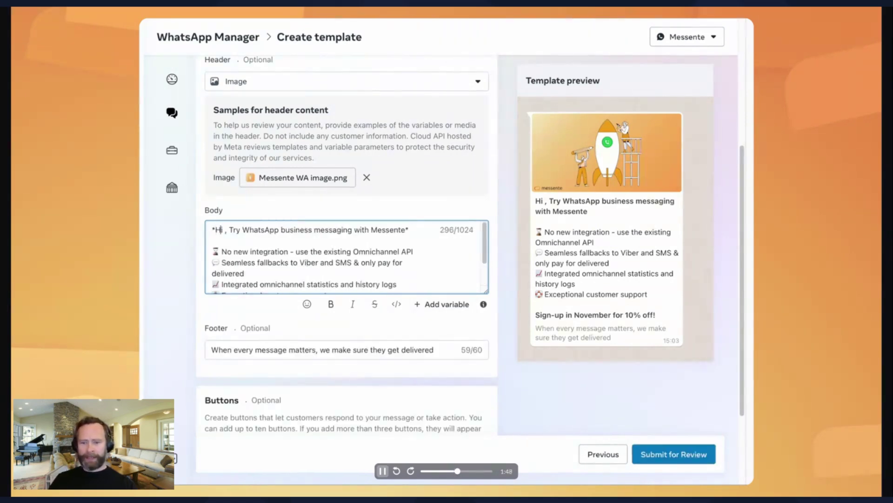
key("Right")
key("ctrl+v")
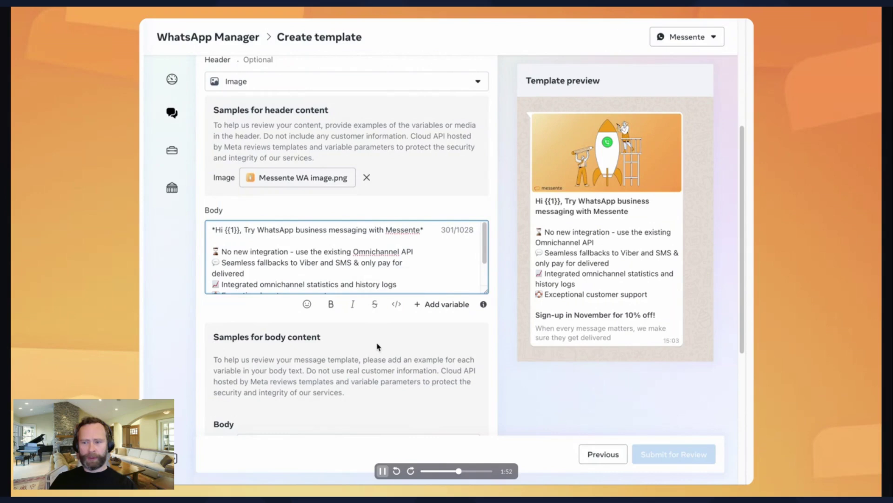
scroll(386, 290, "down", 1)
scroll(386, 290, "down", 1)
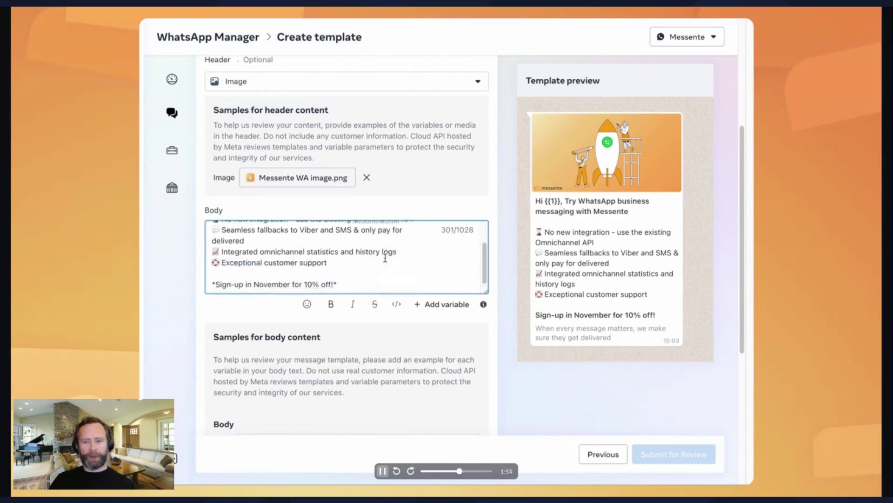
scroll(379, 279, "down", 2)
left_click(318, 380)
type("Ha")
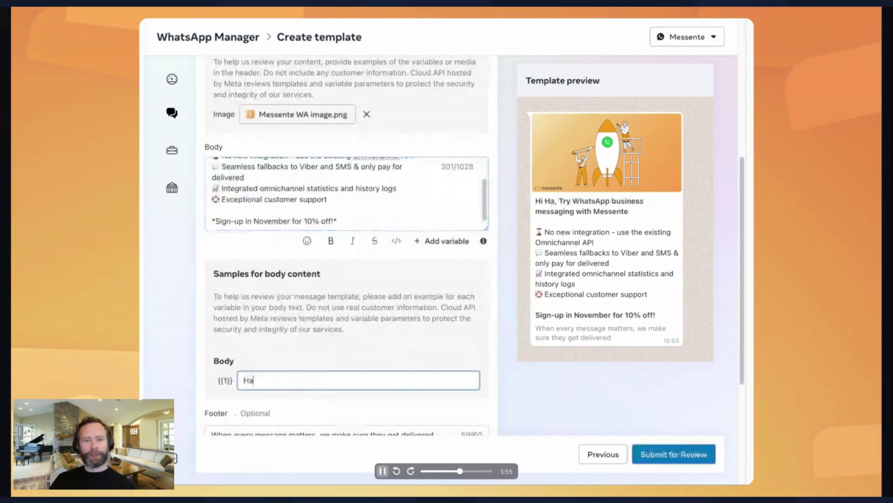
type("rry")
left_click(389, 316)
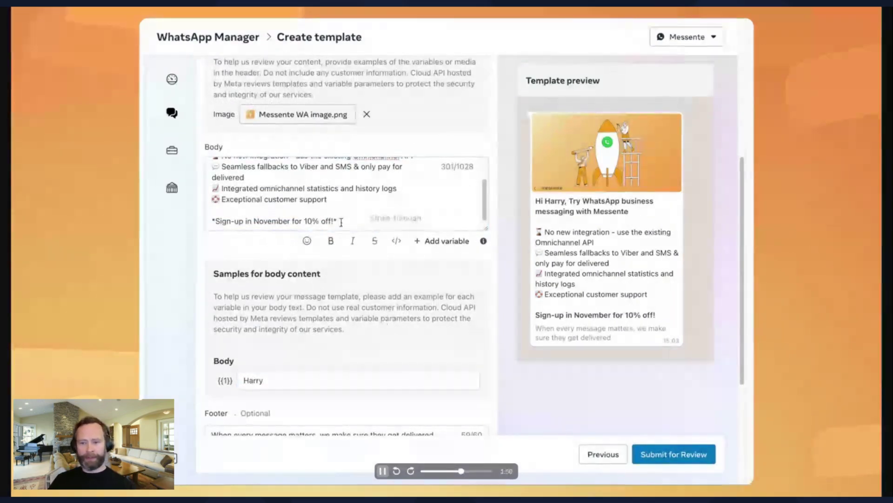
Replace the discount's 10 with a {{2}} variable placed before the percent sign
left_click(313, 221)
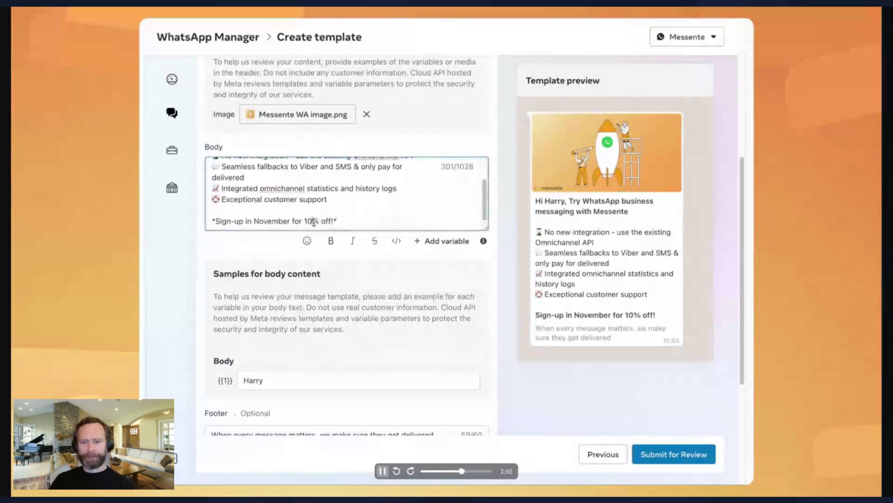
key("BackSpace")
key("BackSpace")
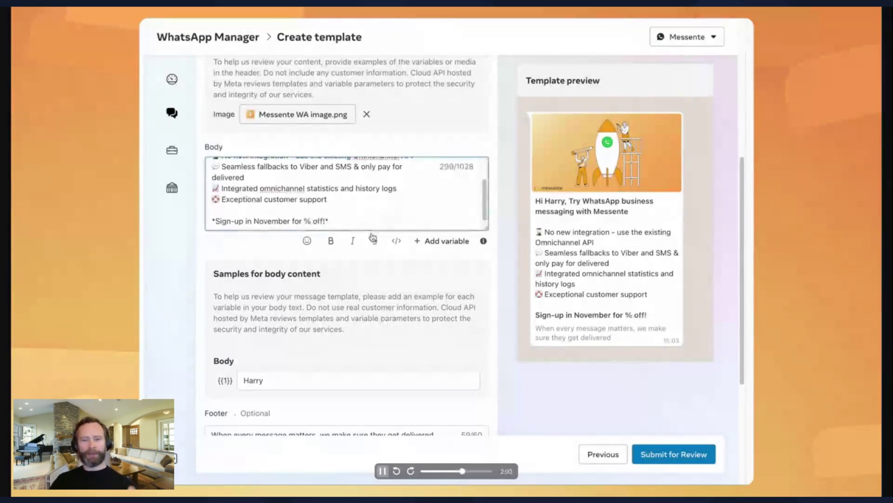
left_click(434, 241)
left_click_drag(348, 222, 331, 221)
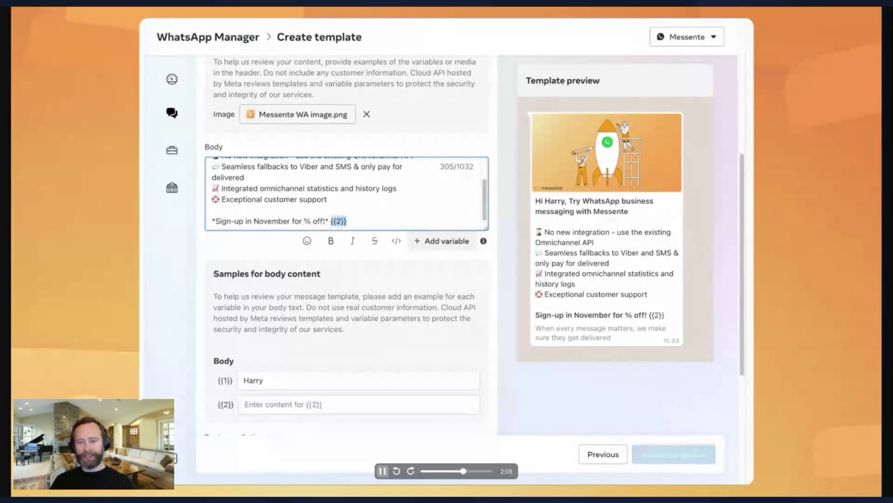
key("BackSpace")
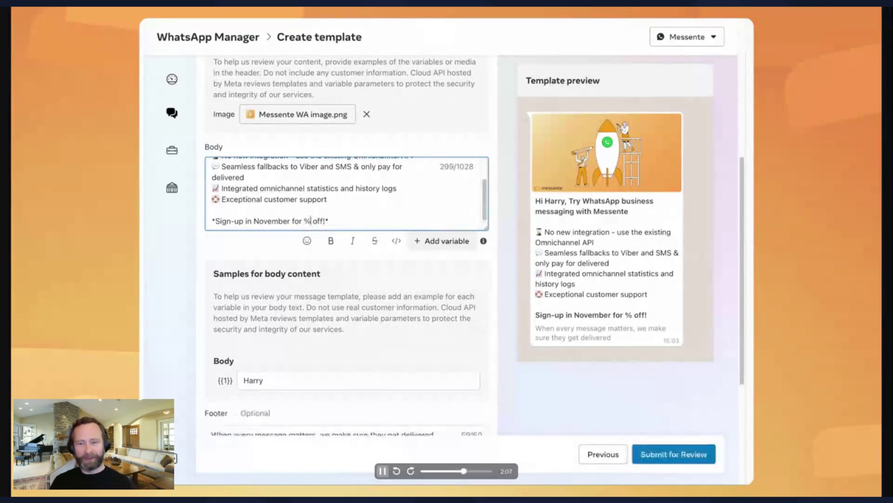
left_click(440, 241)
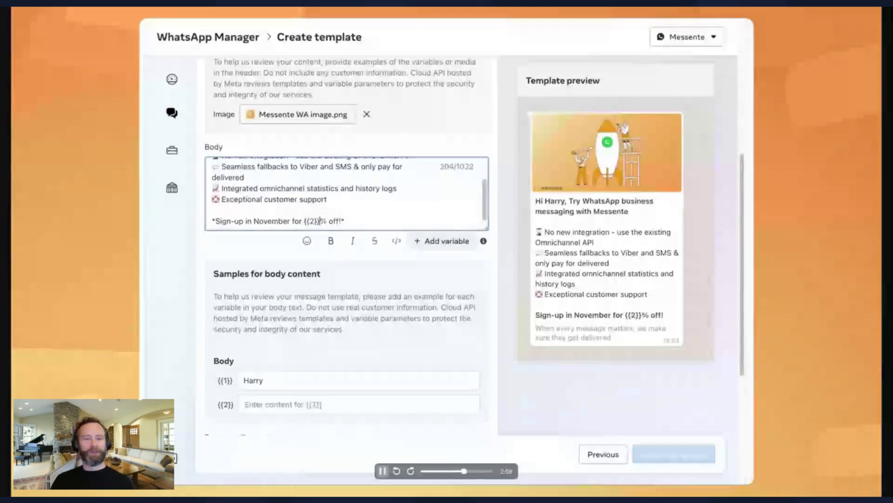
left_click(342, 402)
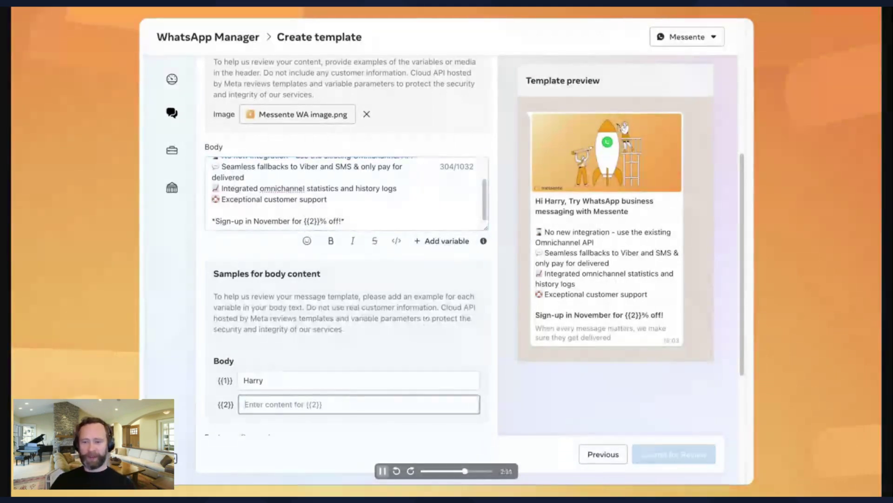
type("10")
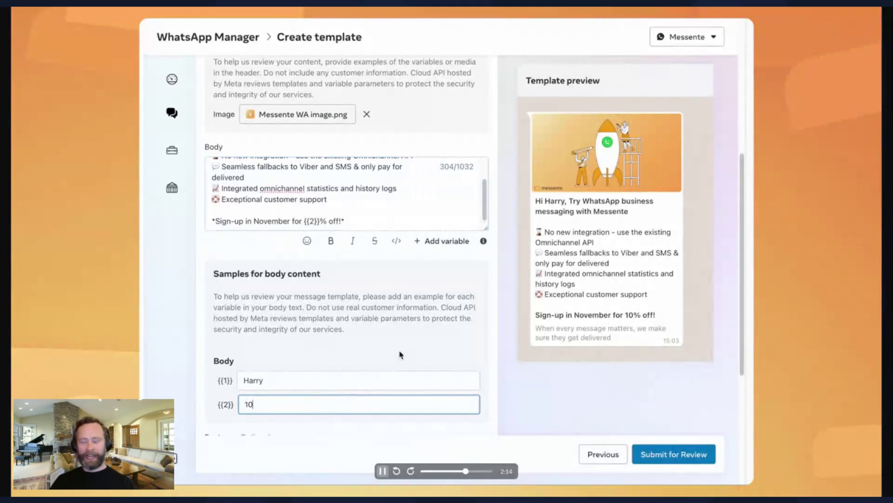
scroll(399, 355, "down", 1)
scroll(399, 355, "down", 1)
scroll(400, 354, "down", 1)
scroll(400, 355, "down", 1)
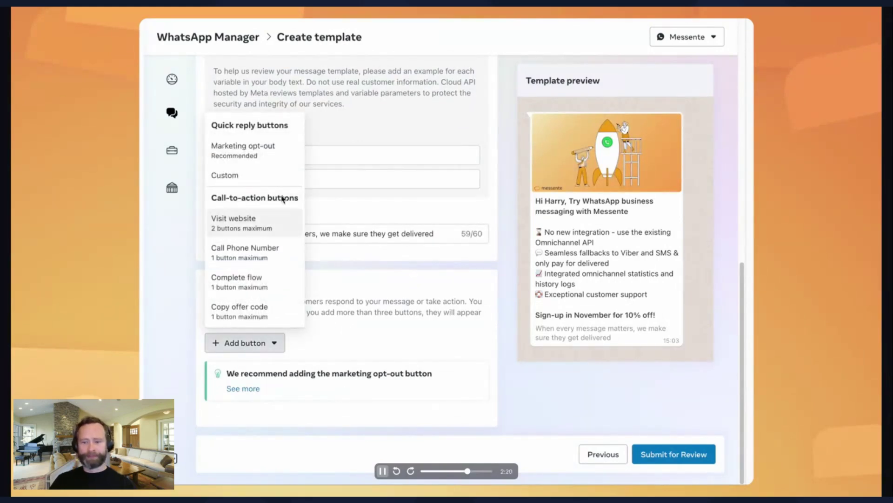
key("space")
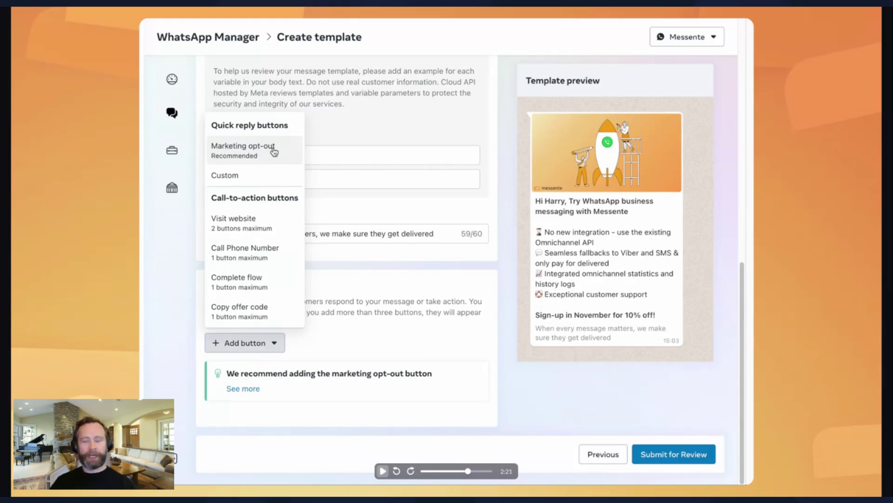
left_click(244, 149)
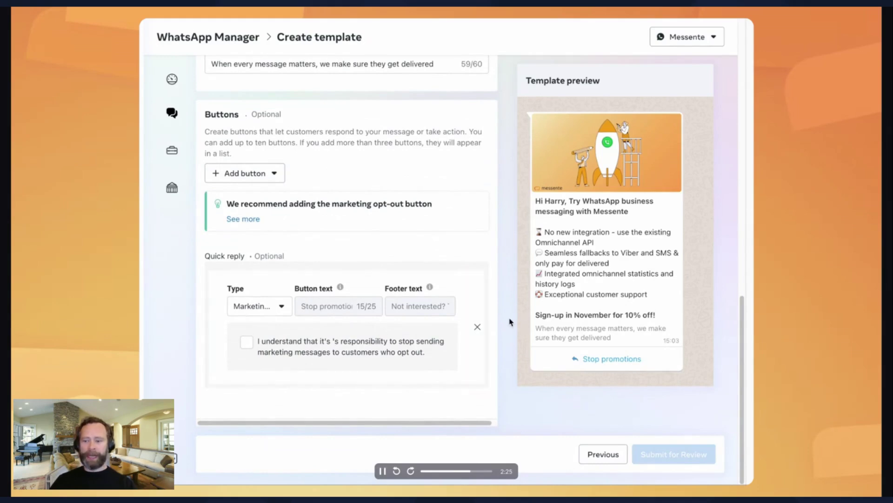
left_click(478, 327)
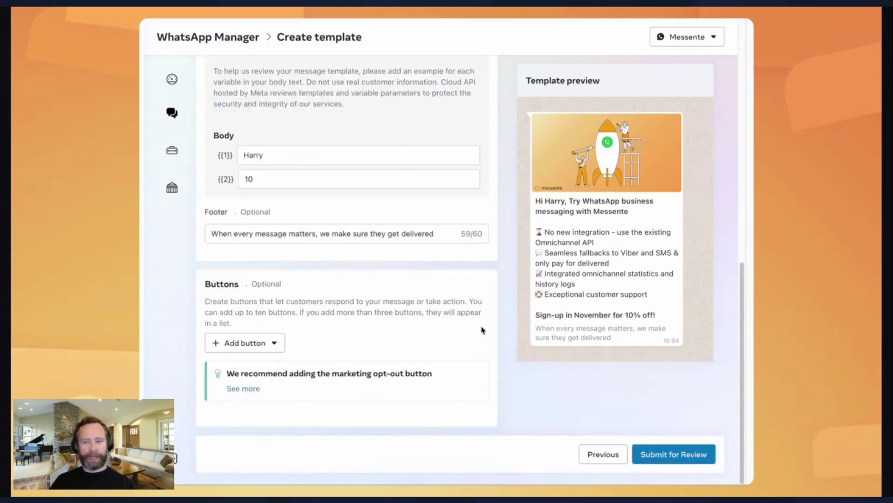
Add a Visit website call-to-action button labelled Unsubscribe
left_click(247, 342)
left_click(261, 228)
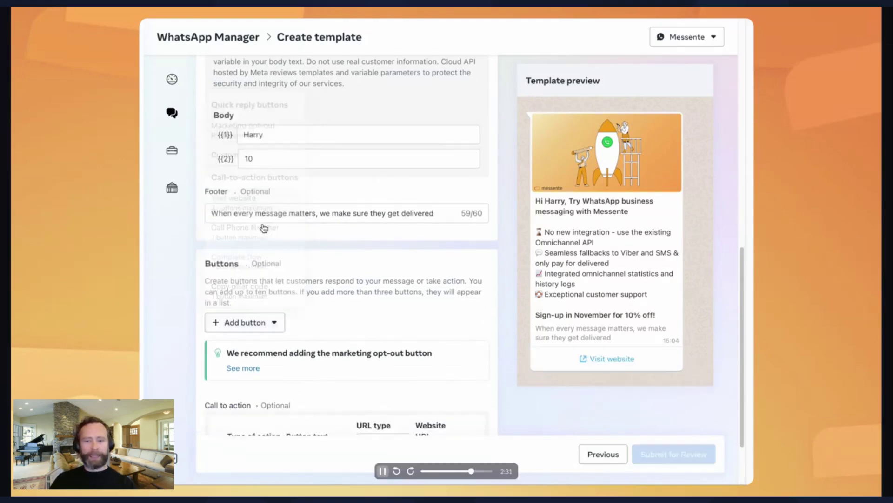
triple_click(311, 368)
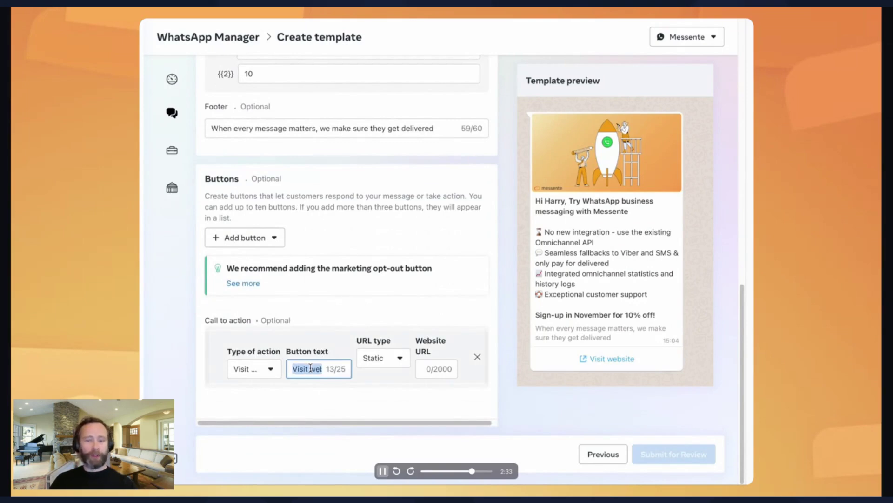
type("Unsubscri")
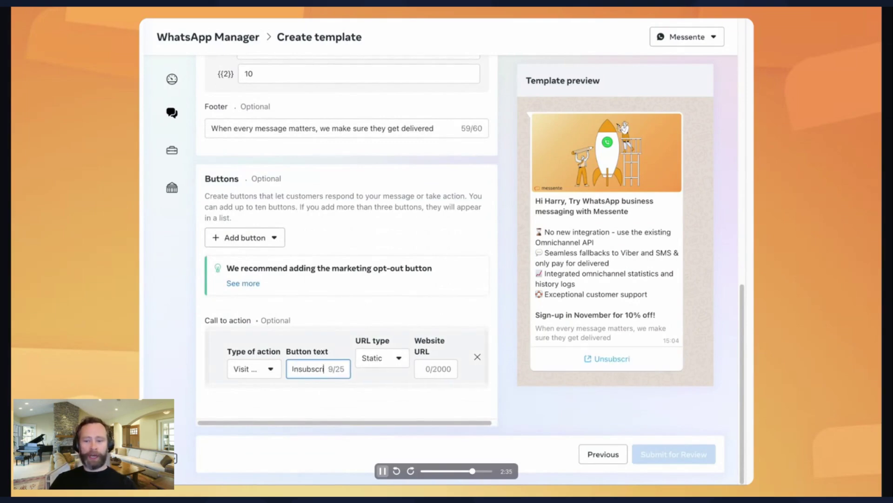
type("be")
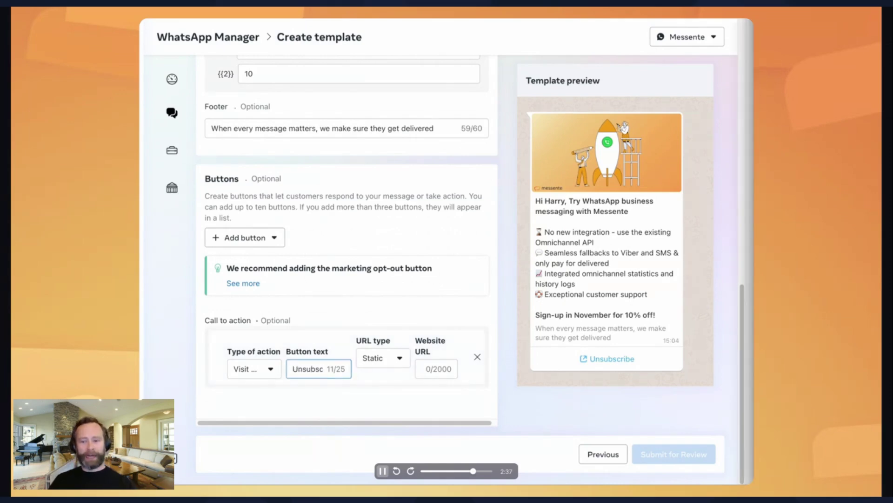
key("Tab")
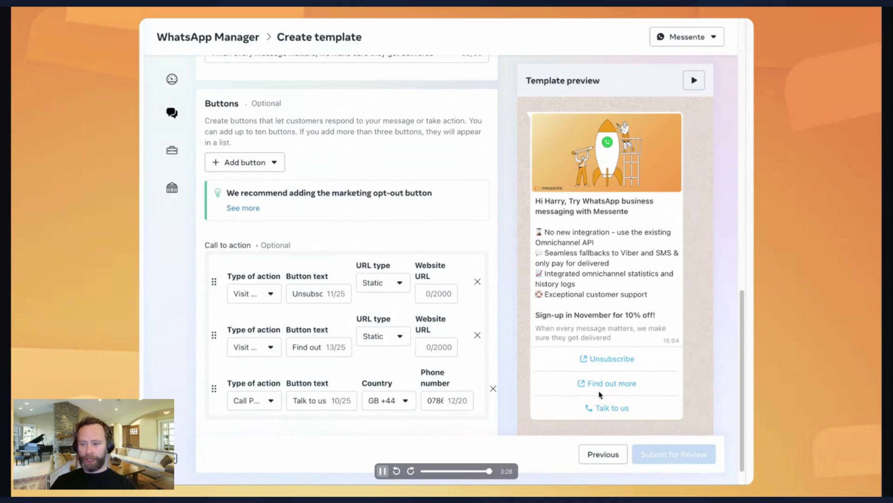
key("space")
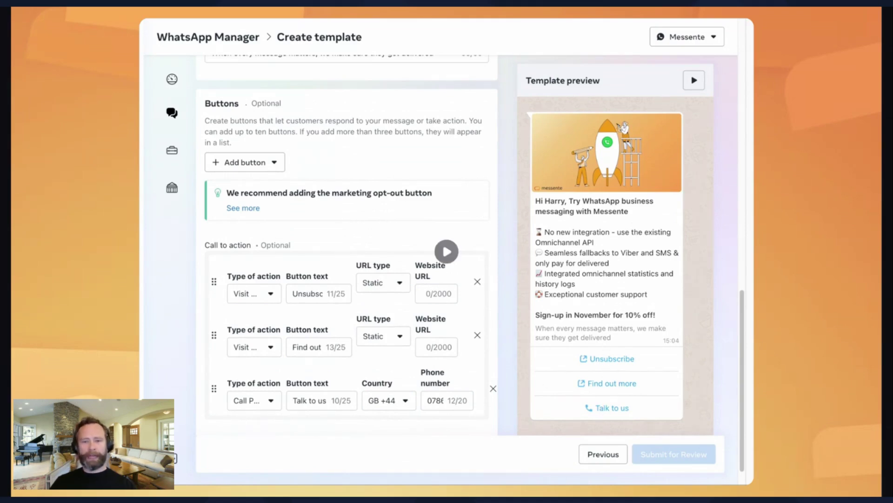